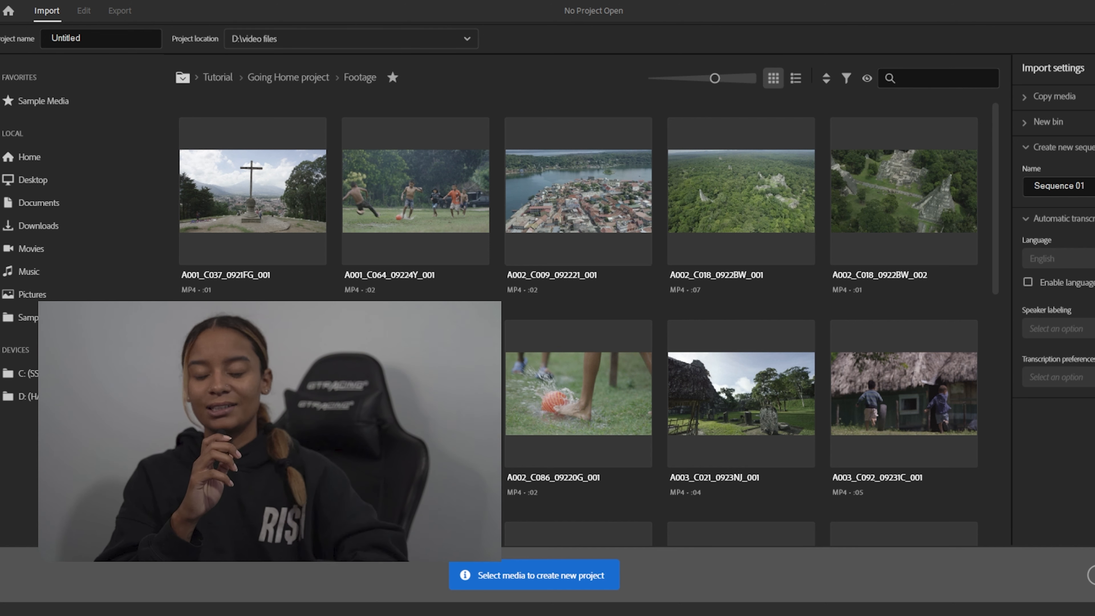
# Step: Name the new project "tut"
pyautogui.click(100, 37)
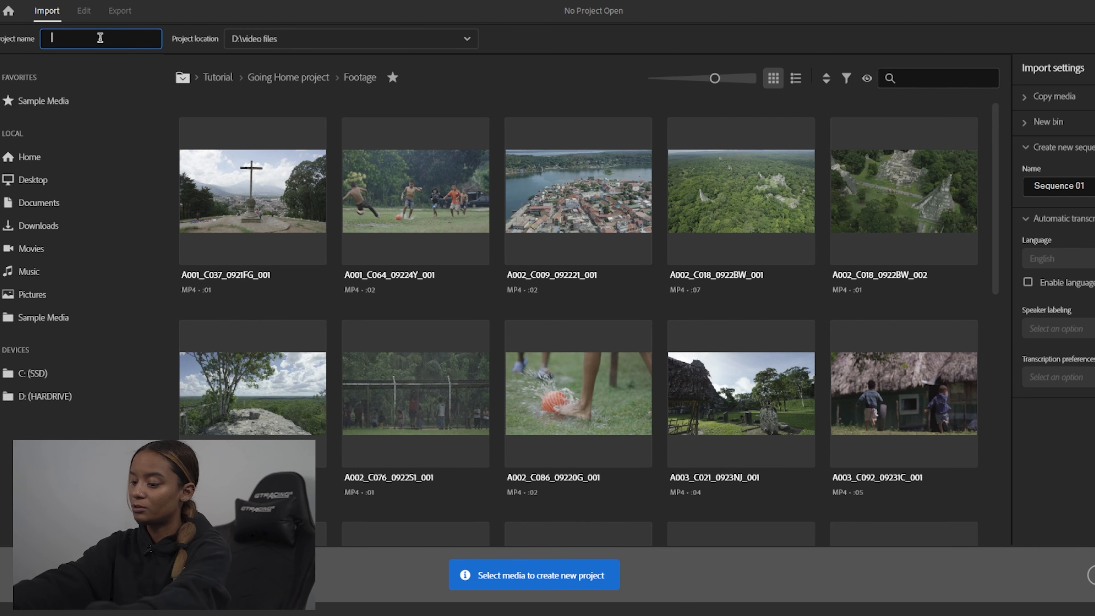
pyautogui.write('tut')
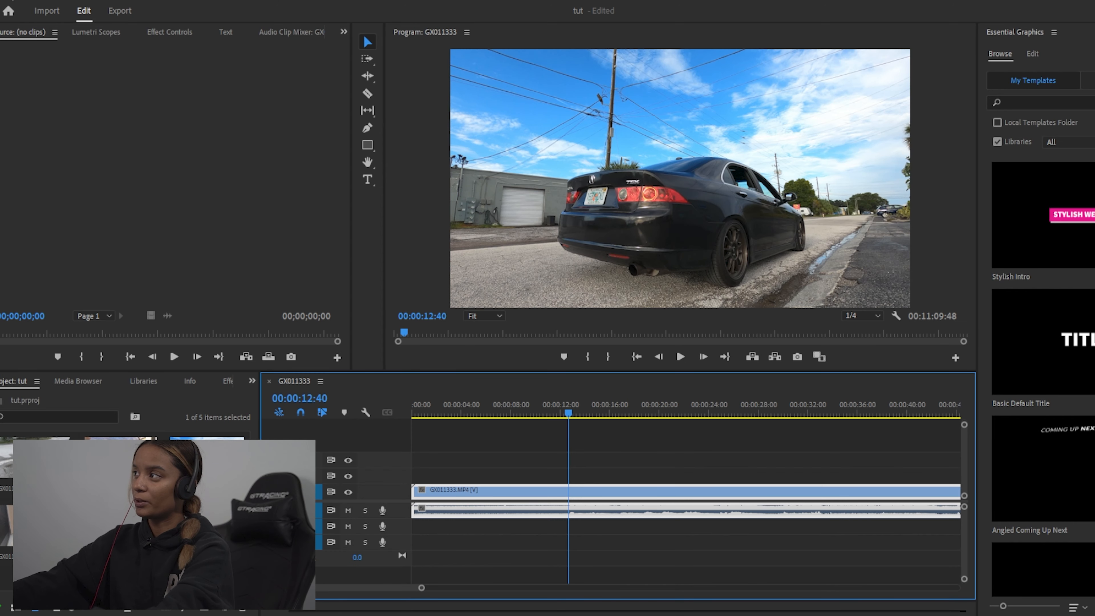
# Step: Look up the keyboard shortcut assigned to the Cut command in the keyboard shortcut settings
pyautogui.click(12, 0)
pyautogui.click(13, 0)
pyautogui.click(33, 0)
pyautogui.moveTo(14, 0)
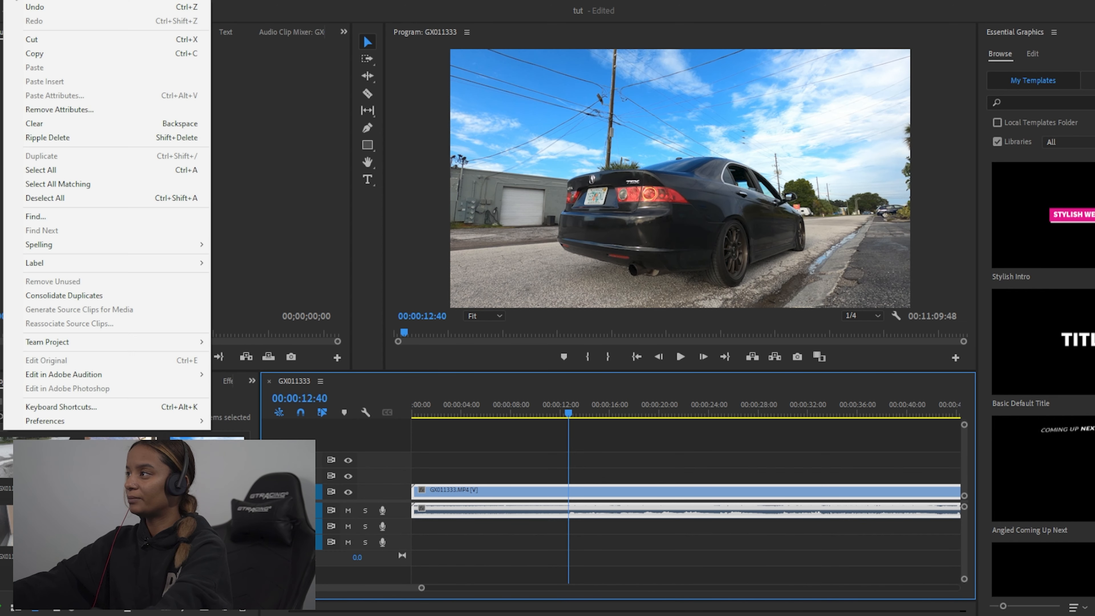
pyautogui.click(88, 412)
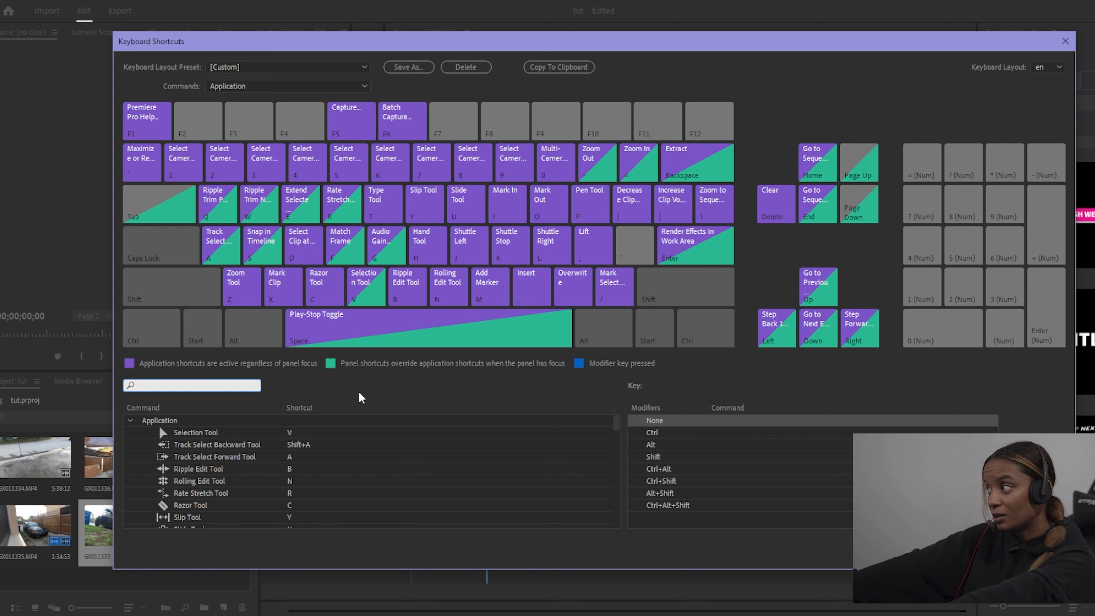
pyautogui.write('cut')
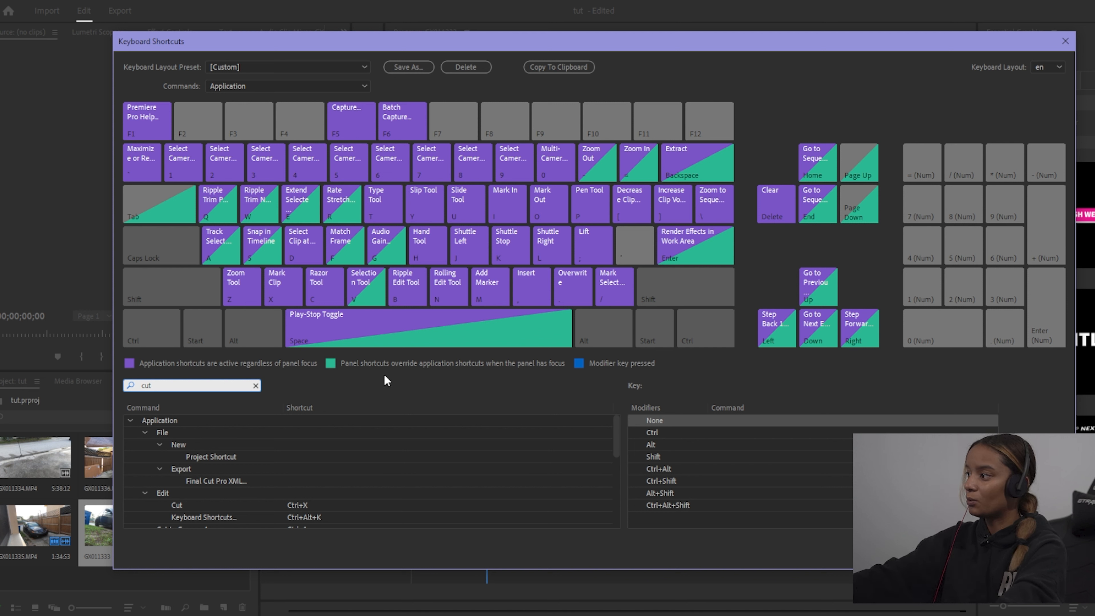
pyautogui.click(311, 505)
pyautogui.scroll(-1, 303, 459)
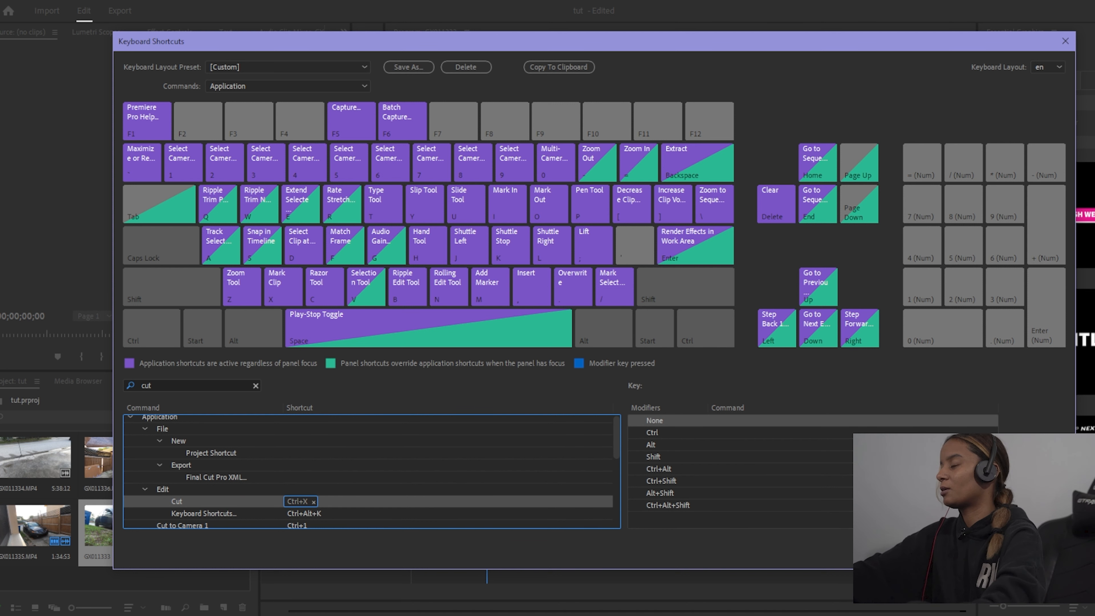
pyautogui.click(1065, 41)
# Step: Ripple delete the section of footage around 00:00:36:23 in the timeline
pyautogui.click(481, 401)
pyautogui.moveTo(481, 402); pyautogui.dragTo(444, 399)
pyautogui.rightClick(455, 494)
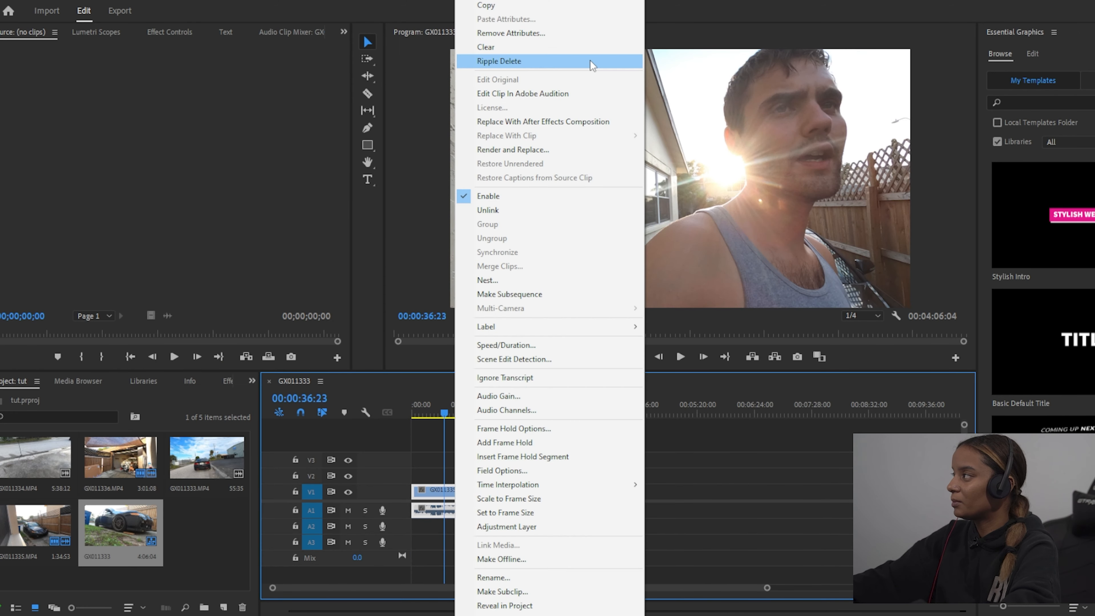
pyautogui.click(583, 69)
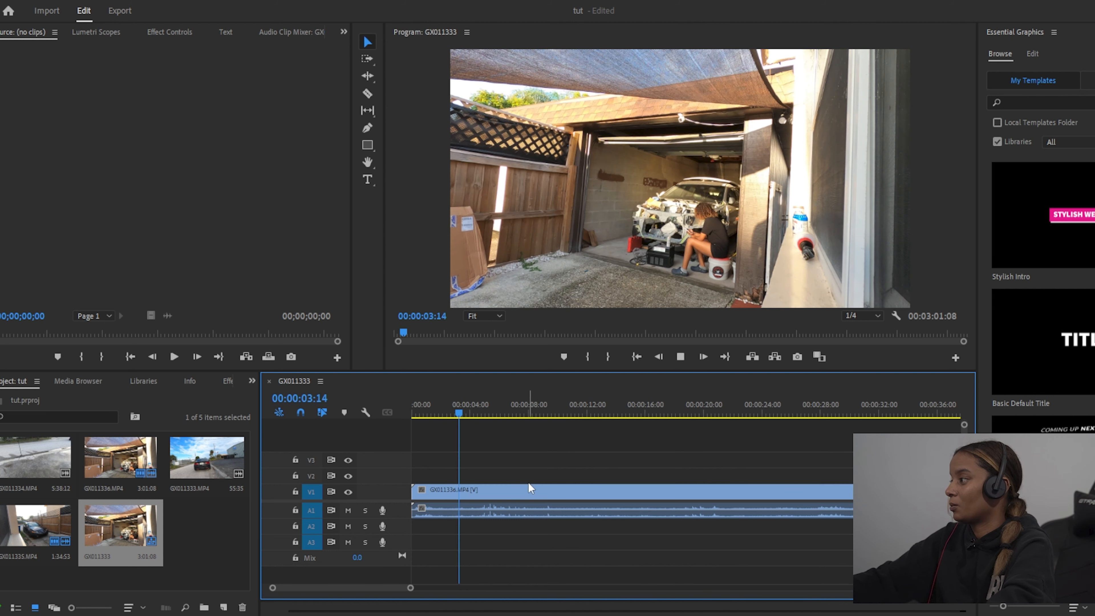
# Step: Ripple delete the part of the GX01133e clip before 00:00:10:44
pyautogui.click(627, 414)
pyautogui.moveTo(630, 413); pyautogui.dragTo(567, 419)
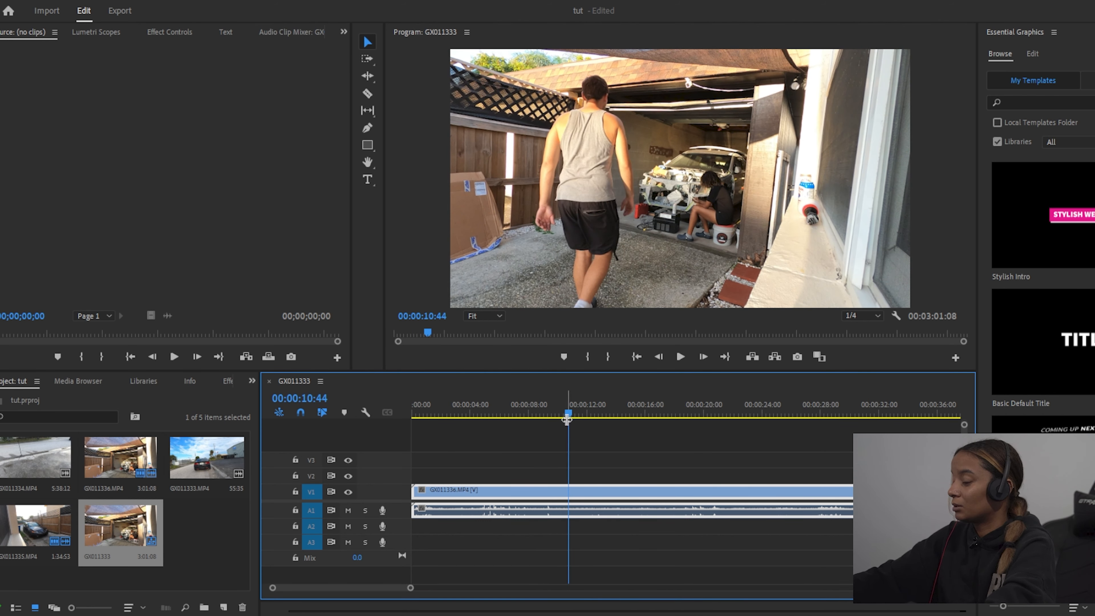
pyautogui.click(522, 500)
pyautogui.rightClick(529, 495)
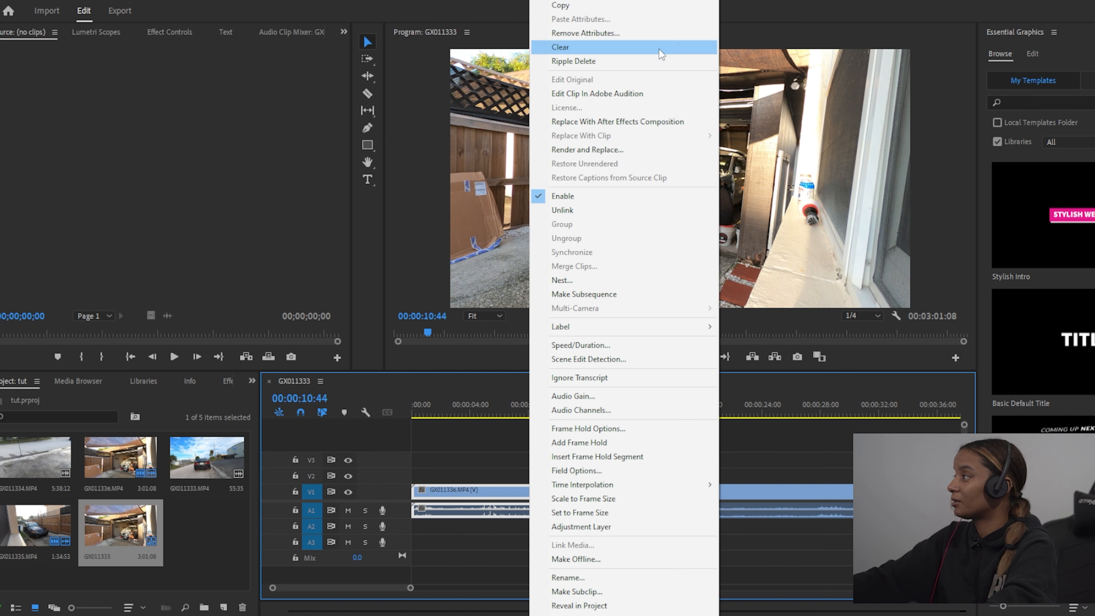
pyautogui.click(628, 63)
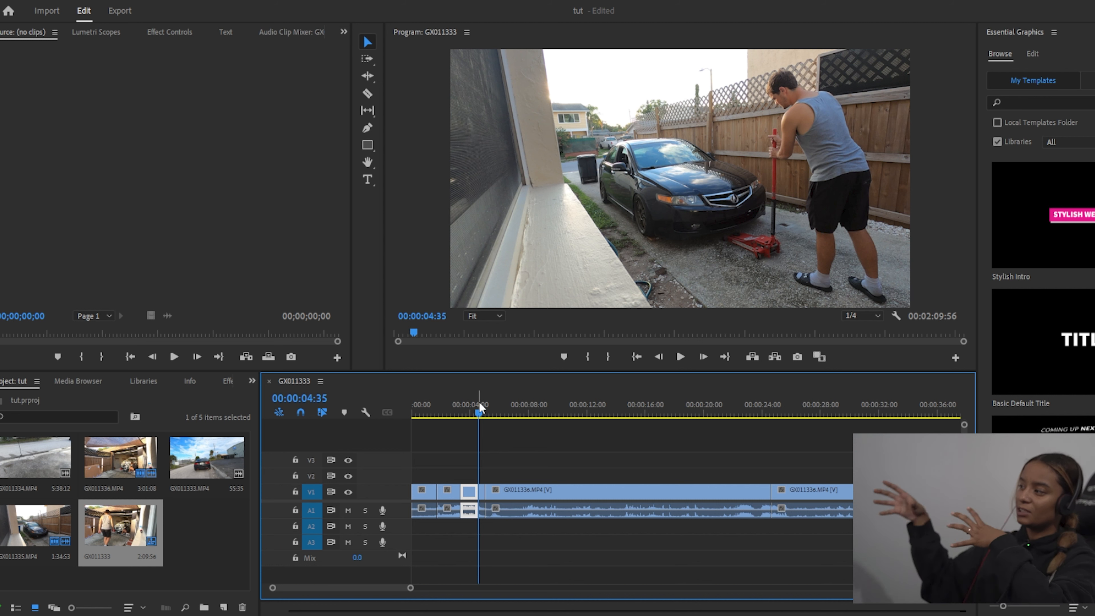
# Step: Cut the unneeded sections out of the remaining footage, leaving a sequence of short clips about 9 seconds long
pyautogui.moveTo(483, 415); pyautogui.dragTo(727, 435)
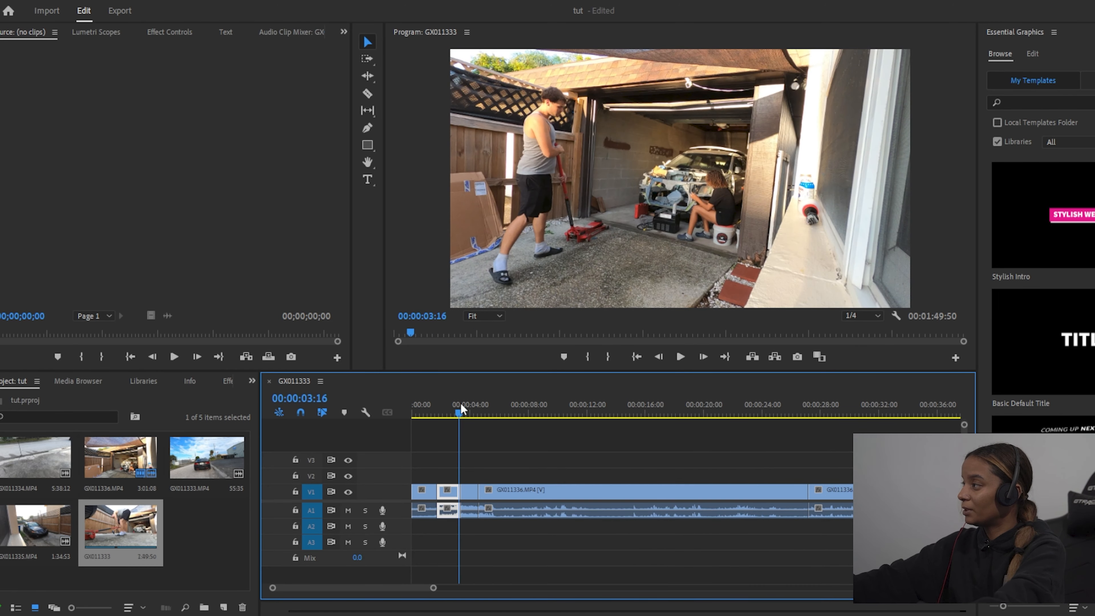
pyautogui.moveTo(461, 405); pyautogui.dragTo(464, 406)
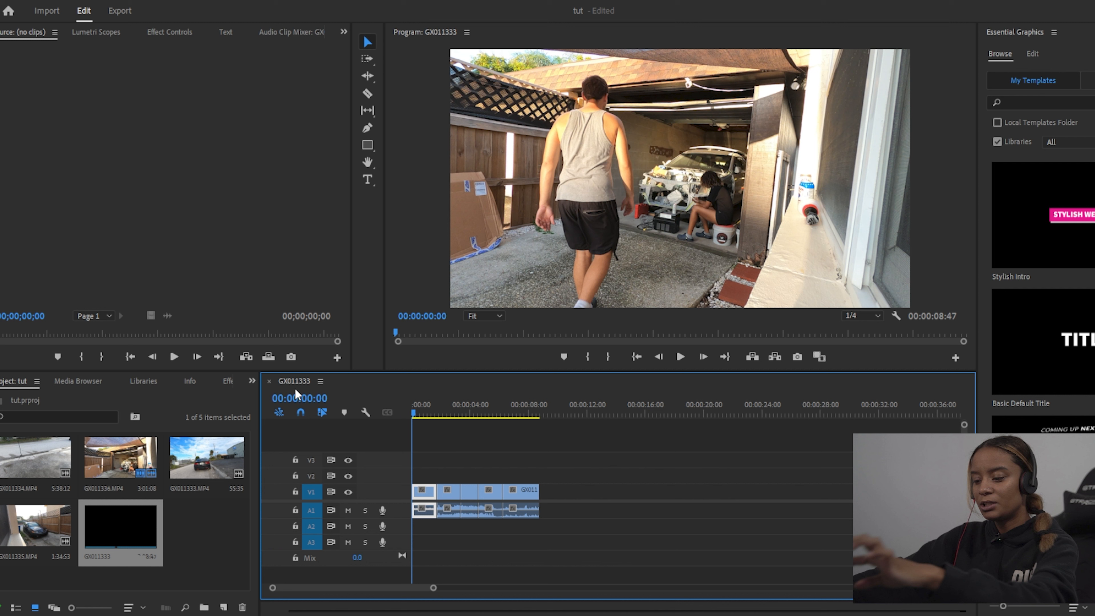
# Step: Add the title "Jacking up the tsx" at the start of the sequence and enlarge it to about 271% scale
pyautogui.press('t')
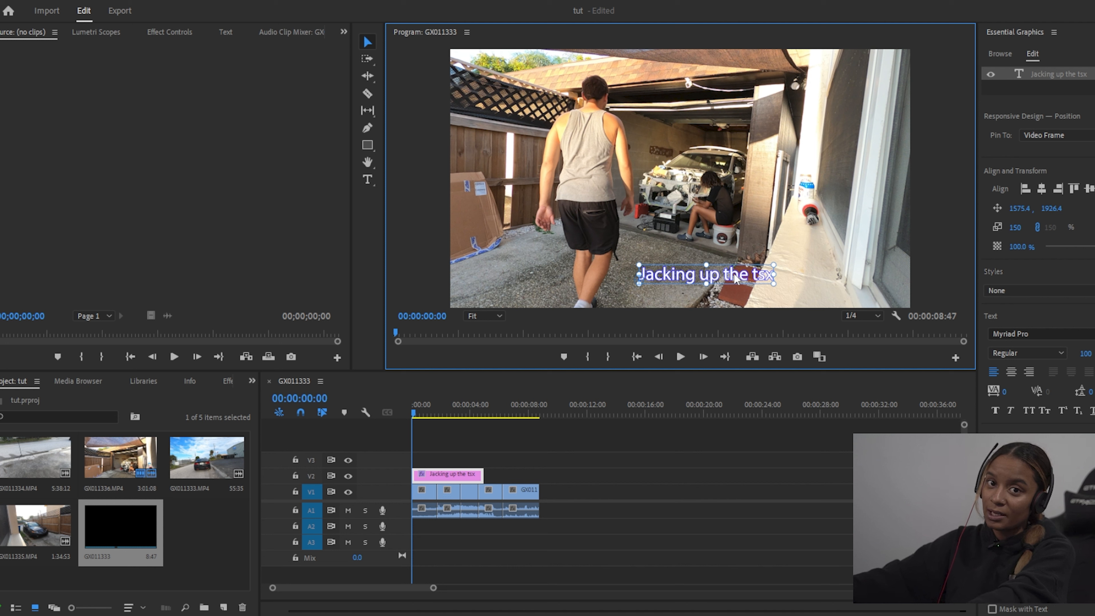
pyautogui.moveTo(762, 263)
pyautogui.mouseDown()
pyautogui.moveTo(798, 235)
pyautogui.moveTo(766, 250)
pyautogui.mouseUp()
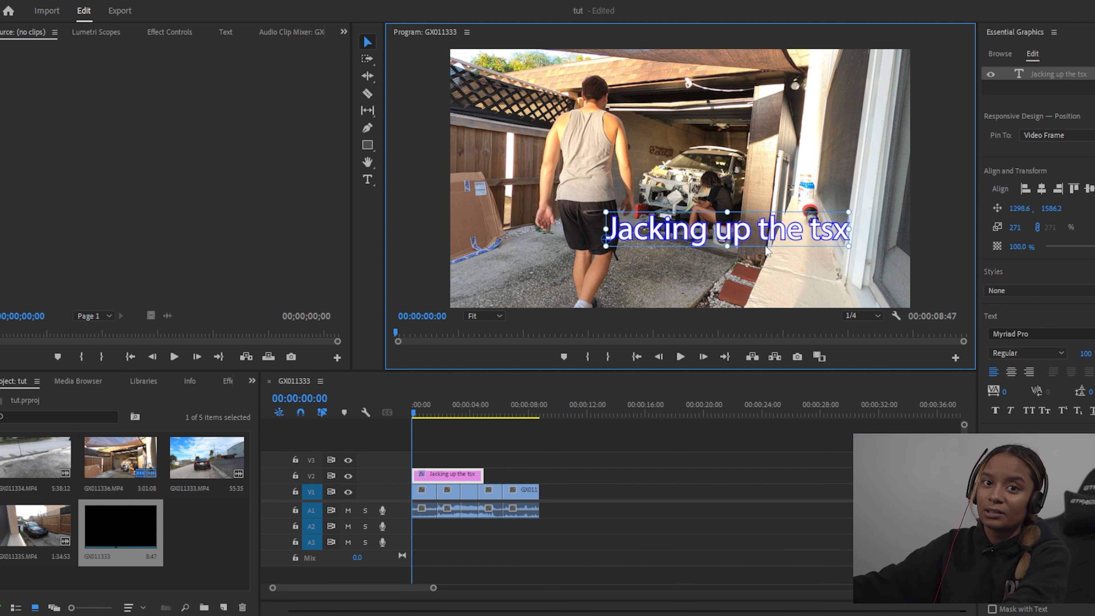
pyautogui.doubleClick(782, 219)
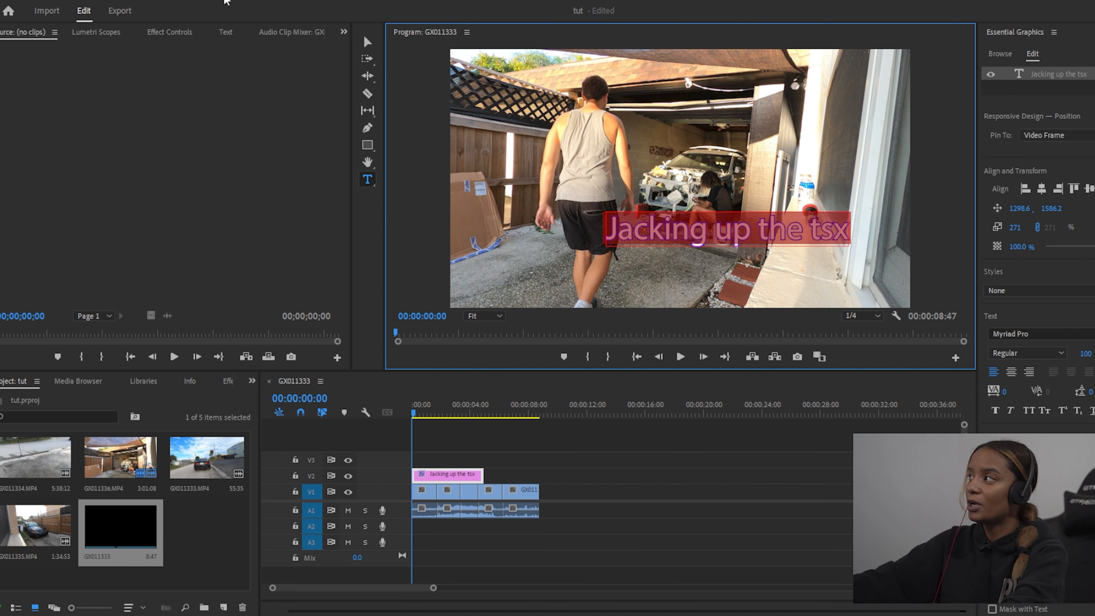
pyautogui.click(225, 2)
pyautogui.moveTo(246, 5)
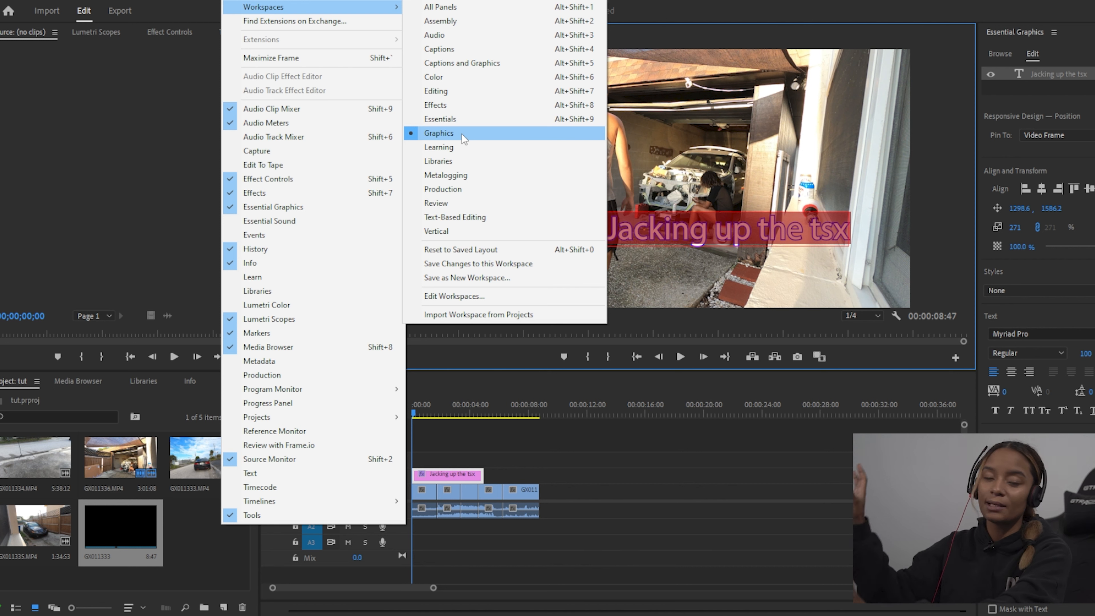
pyautogui.click(212, 369)
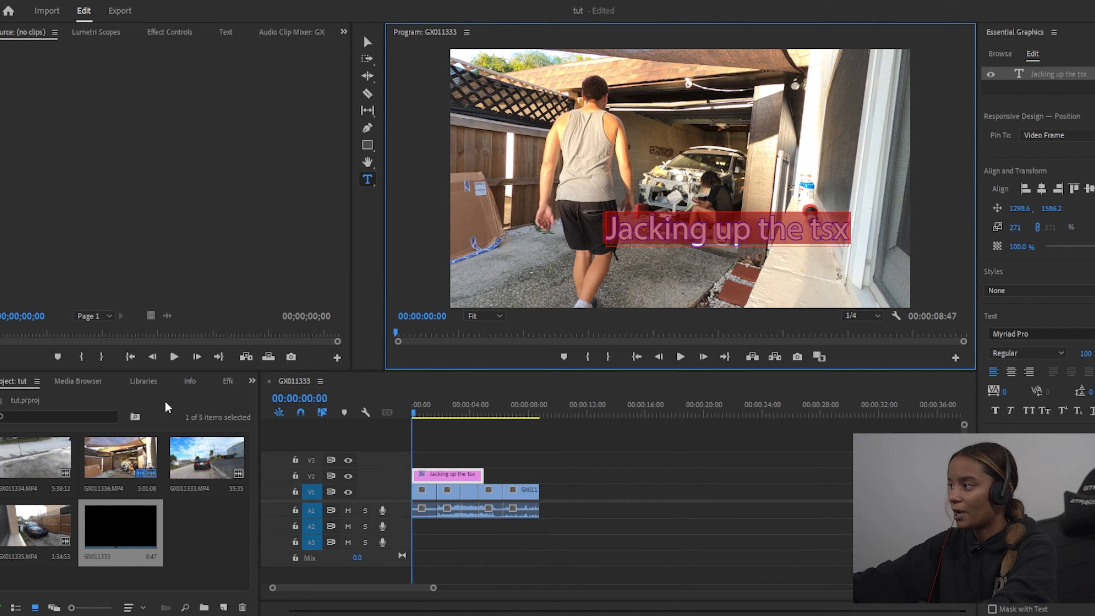
pyautogui.click(252, 381)
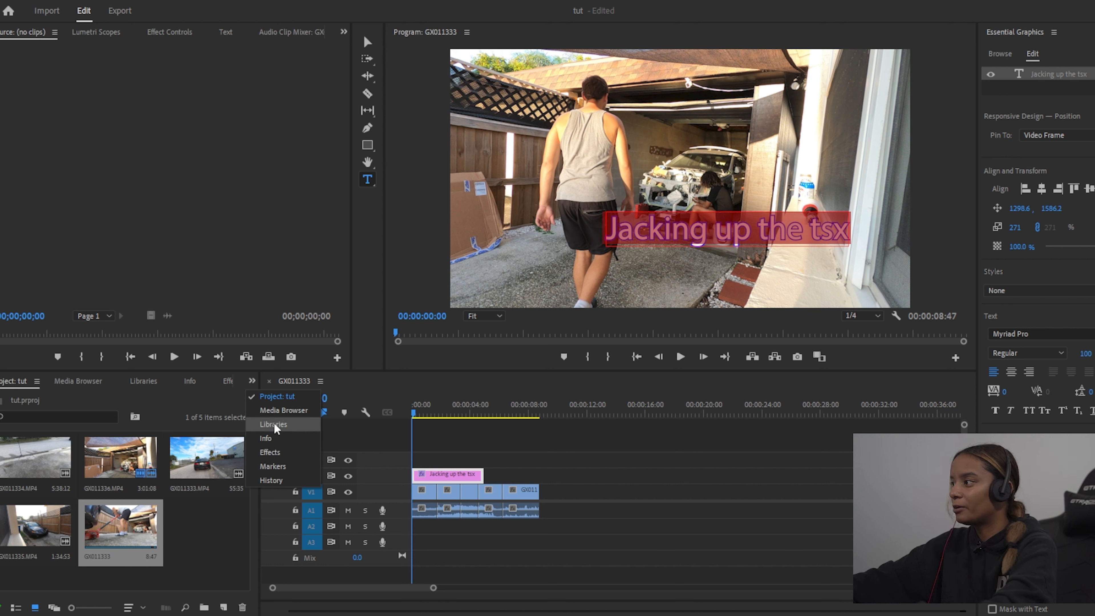
pyautogui.click(216, 540)
pyautogui.click(224, 606)
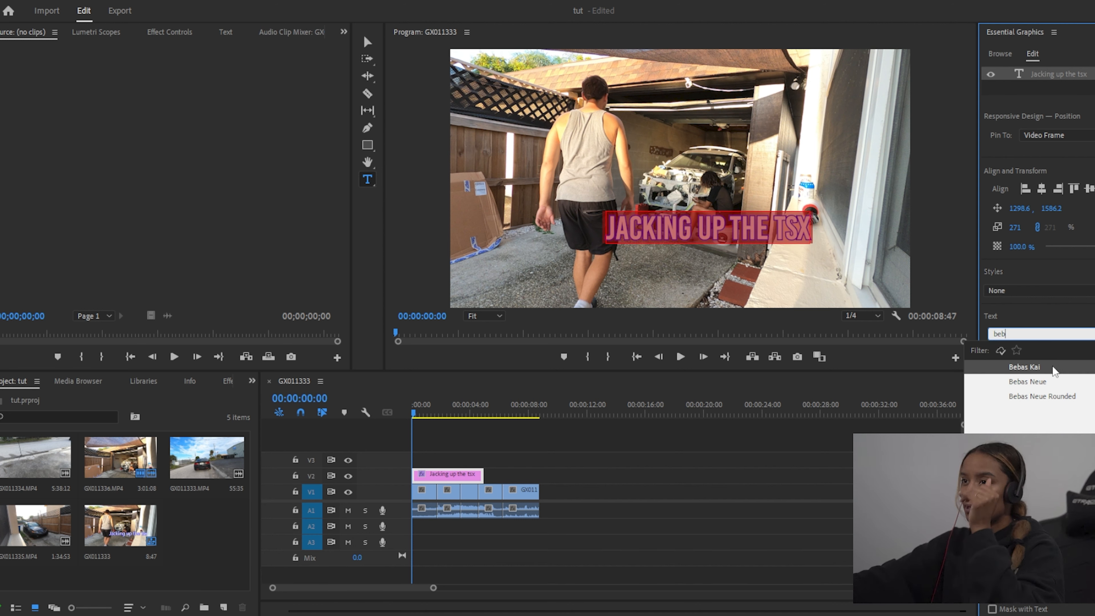
# Step: Set the title's font to Bebas Kai with faux italic, enlarging it to about 377% and placing it in the frame's lower half
pyautogui.click(1024, 367)
pyautogui.click(367, 42)
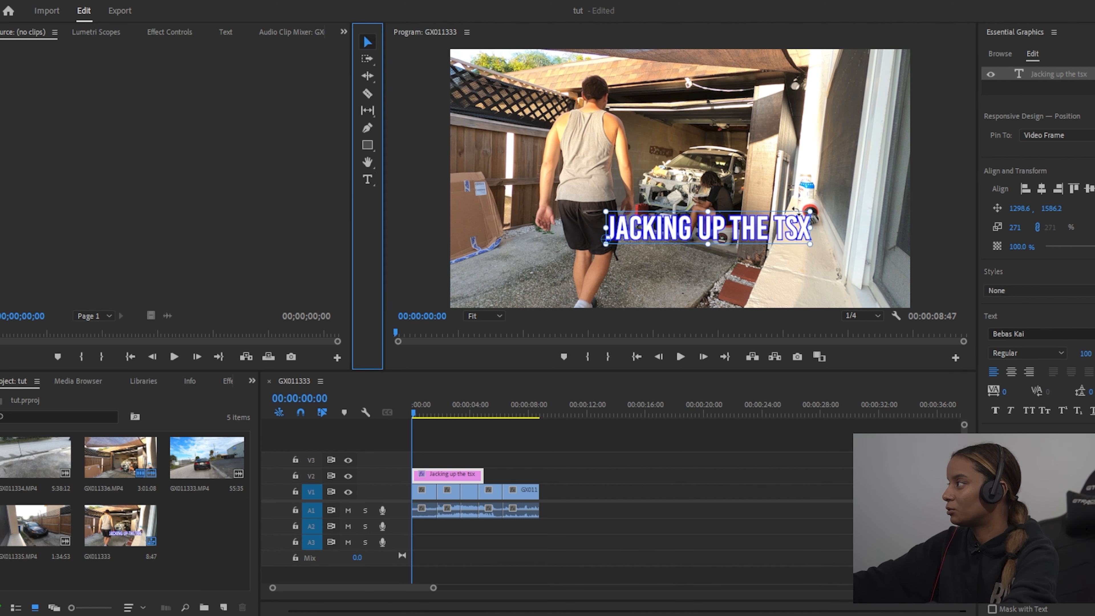
pyautogui.moveTo(810, 210); pyautogui.dragTo(893, 197)
pyautogui.moveTo(733, 222); pyautogui.dragTo(695, 220)
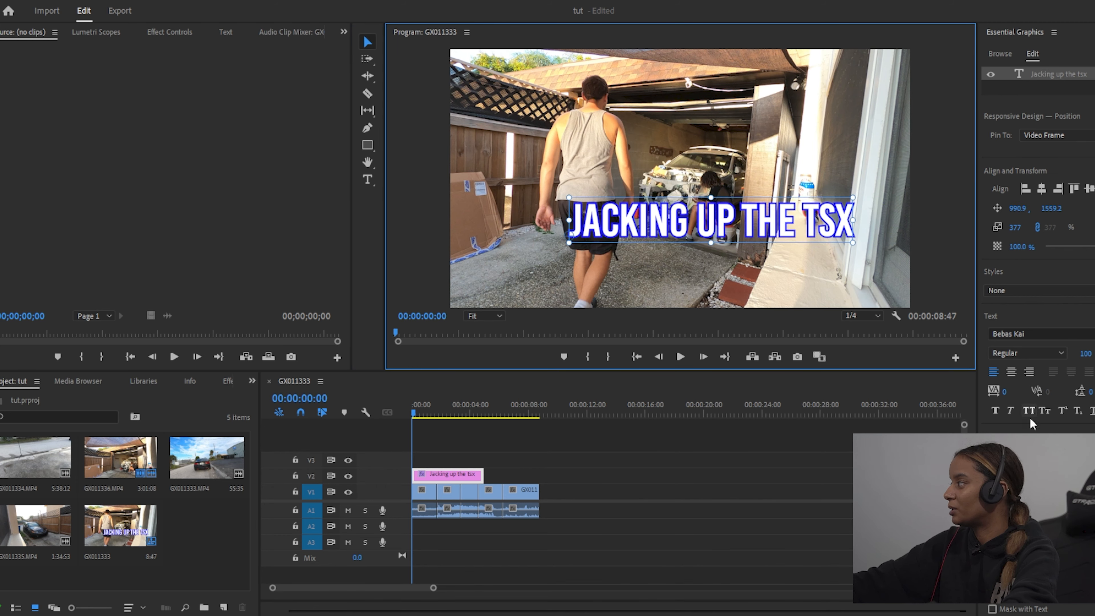
pyautogui.click(1011, 410)
pyautogui.moveTo(776, 232)
pyautogui.mouseDown()
pyautogui.moveTo(776, 256)
pyautogui.moveTo(750, 203)
pyautogui.moveTo(767, 251)
pyautogui.mouseUp()
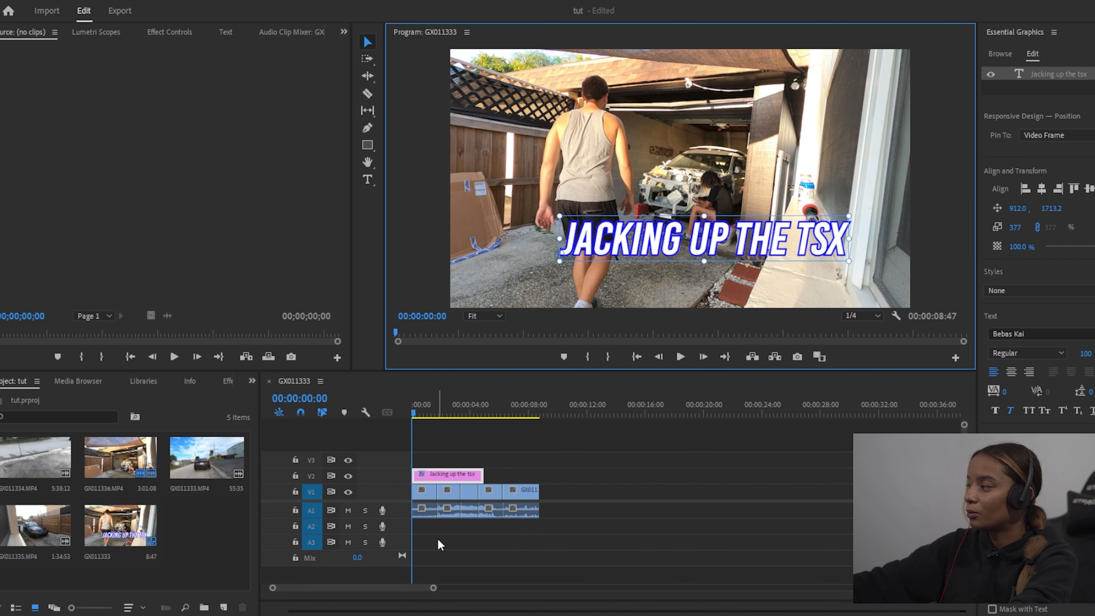
# Step: Shift the clips later, place the title before them on track V1, and centre its text in the frame
pyautogui.moveTo(436, 539); pyautogui.dragTo(597, 502)
pyautogui.moveTo(446, 475); pyautogui.dragTo(447, 491)
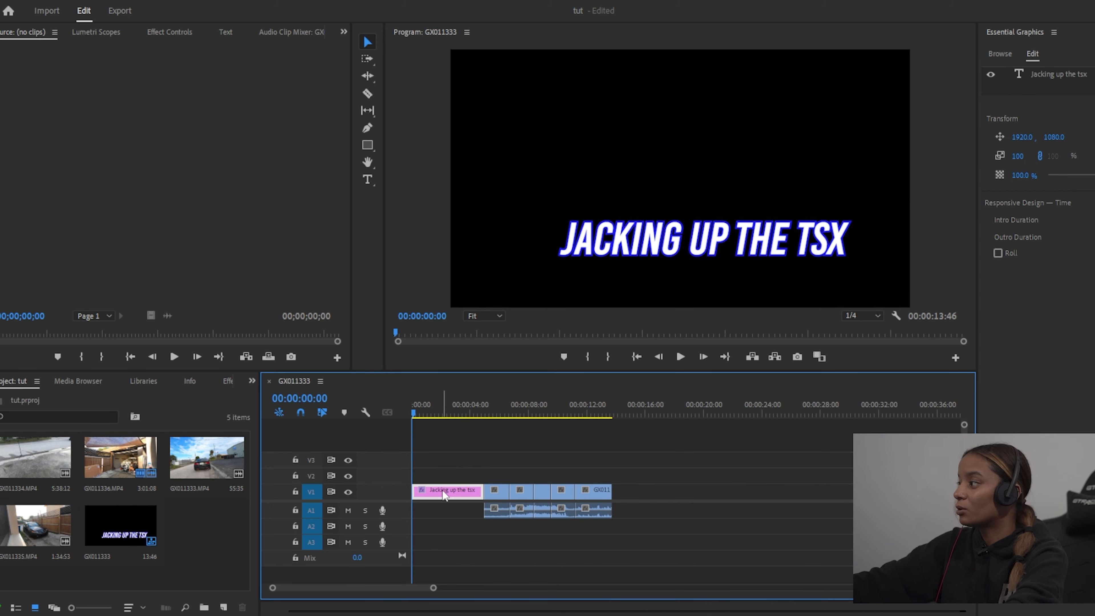
pyautogui.click(1040, 77)
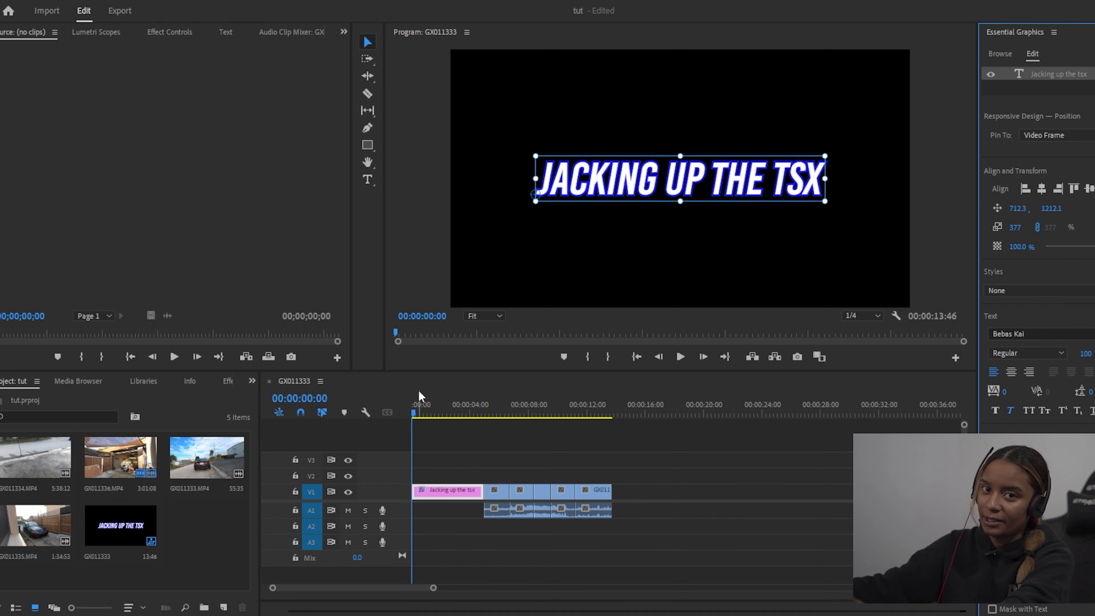
pyautogui.click(410, 412)
pyautogui.press('space')
pyautogui.press('space')
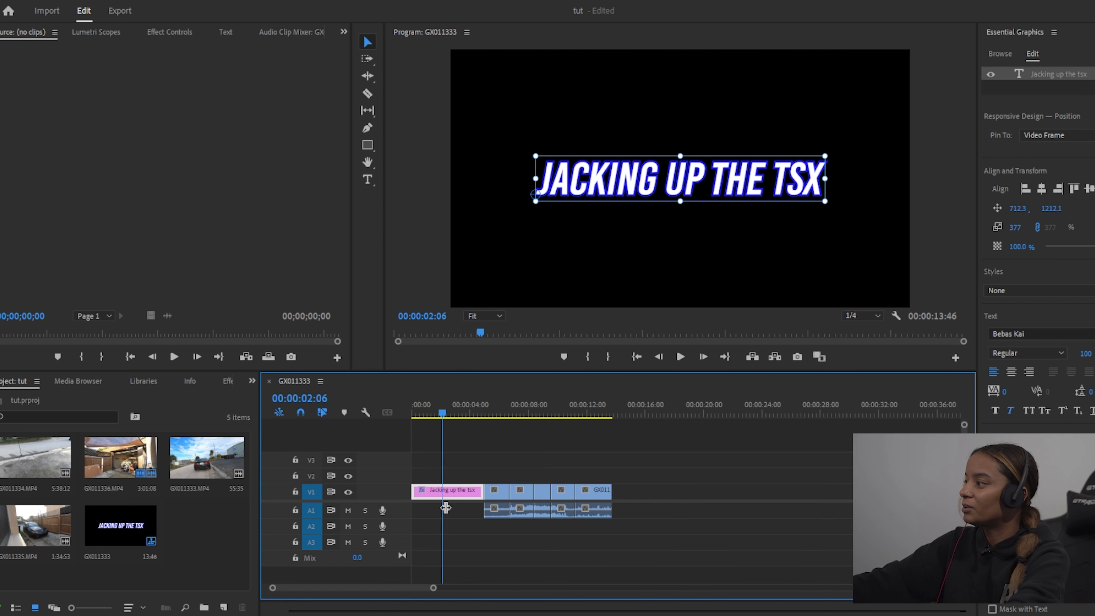
# Step: Apply the default transition to the start of the title clip and play the sequence from the beginning
pyautogui.rightClick(415, 495)
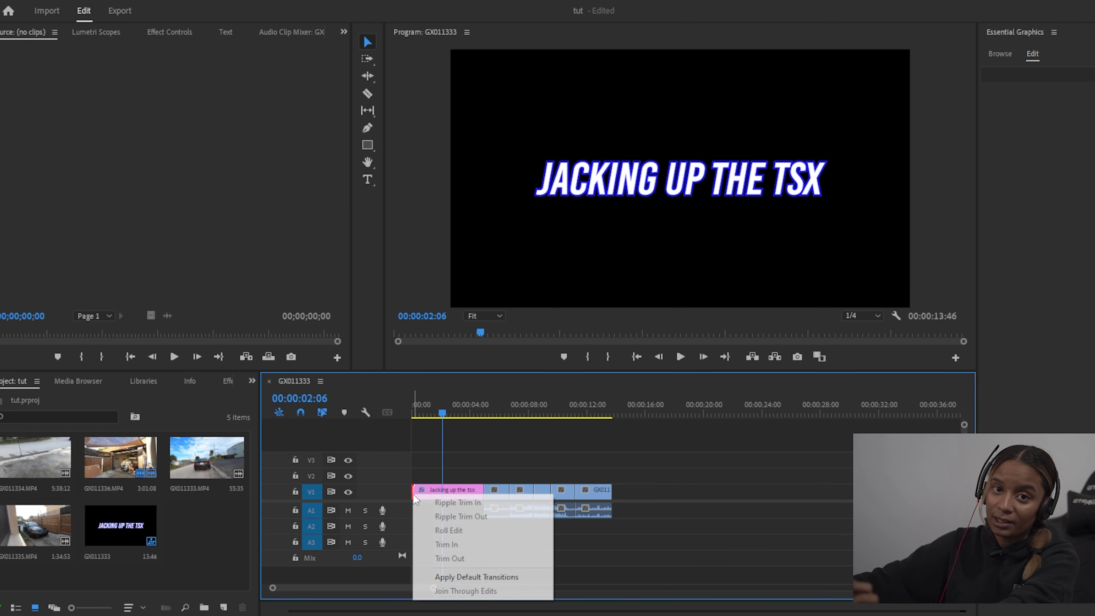
pyautogui.click(489, 574)
pyautogui.moveTo(416, 406); pyautogui.dragTo(402, 407)
pyautogui.press('space')
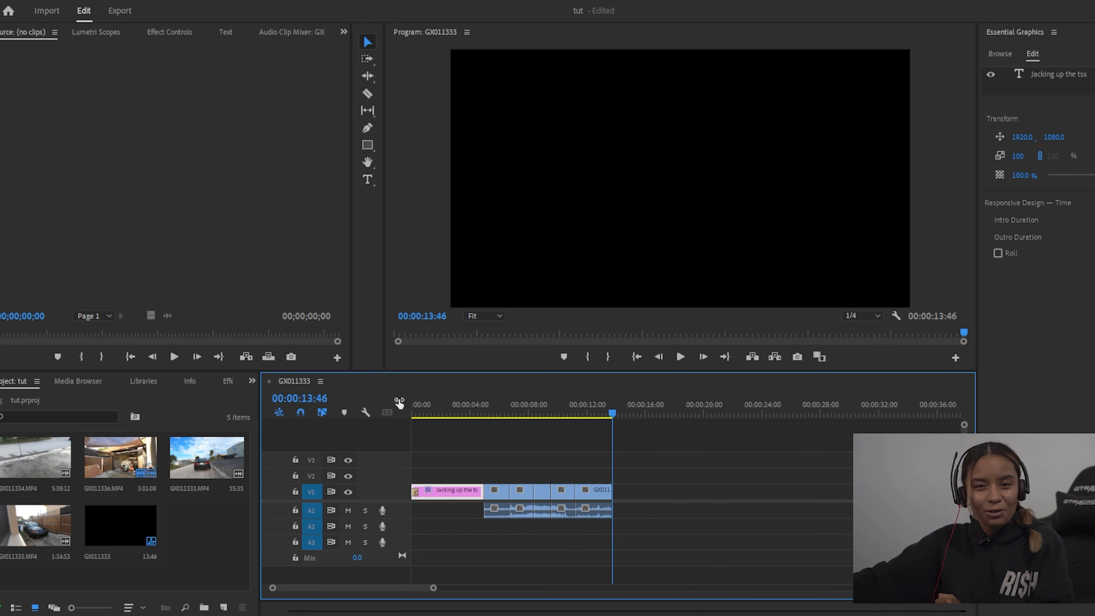
pyautogui.press('Home')
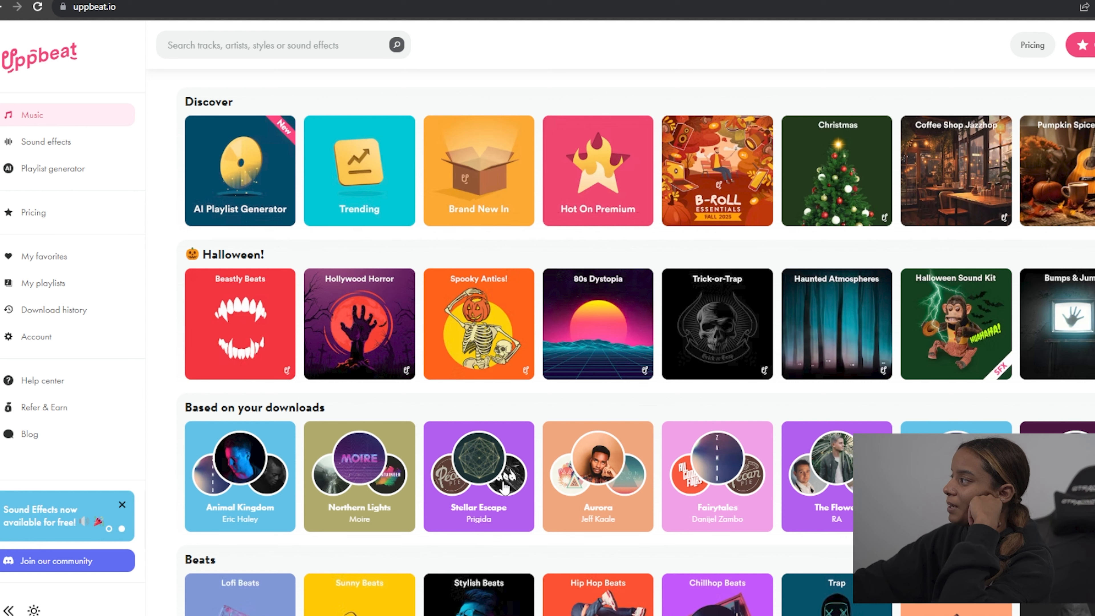
# Step: Switch to Uppbeat in the browser, open the 80s Dystopia collection and download the Stellar Escape track
pyautogui.click(626, 347)
pyautogui.click(1090, 354)
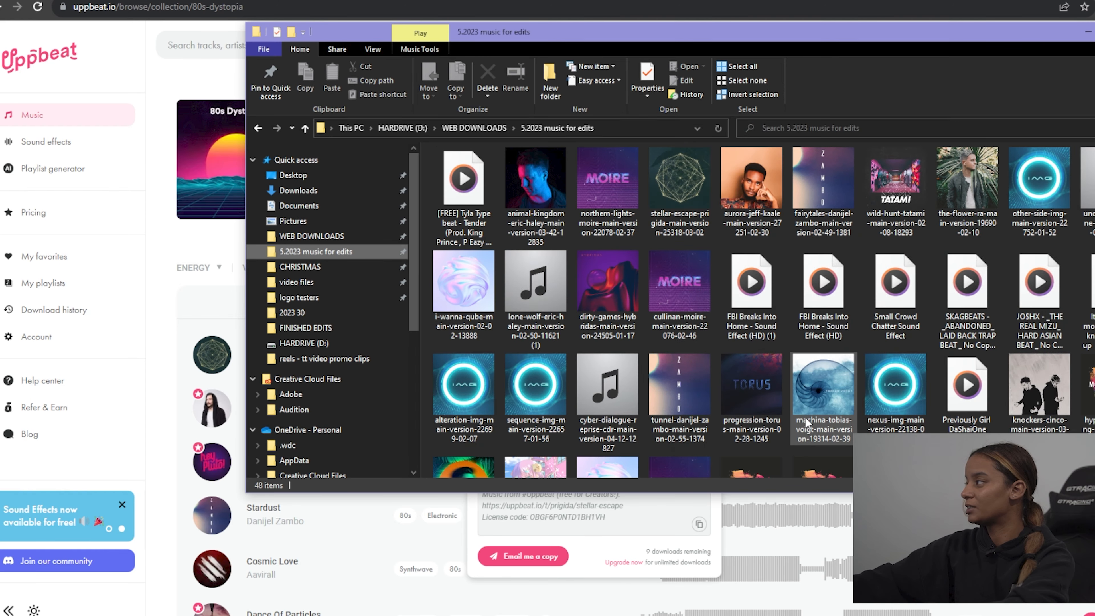
# Step: Import the northern-lights music file from the 5.2023 music for edits folder onto track A3 at the sequence start
pyautogui.moveTo(691, 26); pyautogui.dragTo(0, 17)
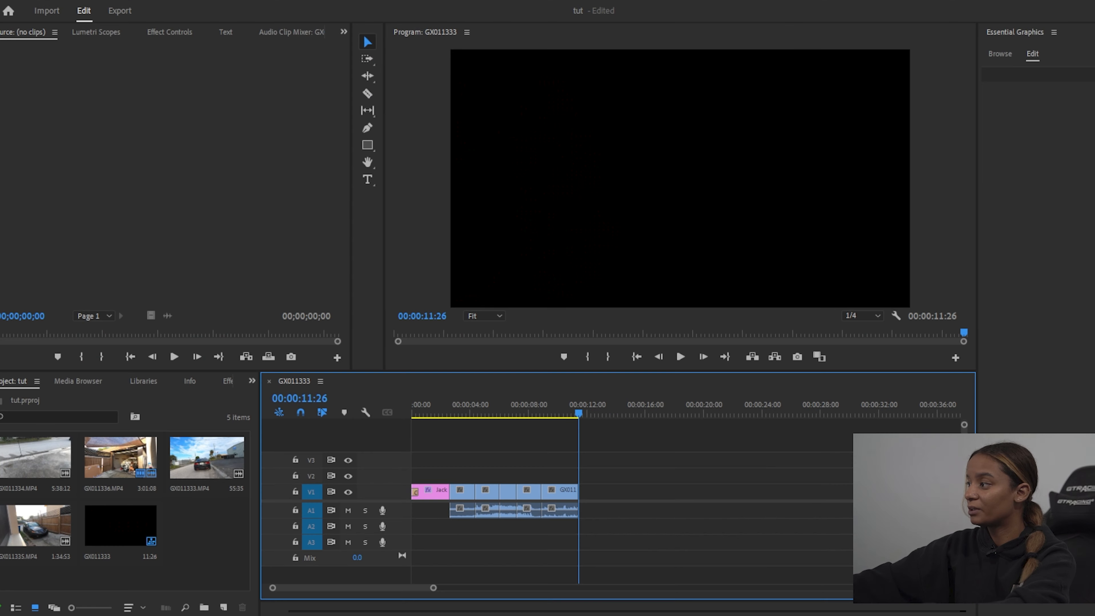
pyautogui.moveTo(0, 543); pyautogui.dragTo(427, 543)
pyautogui.click(417, 543)
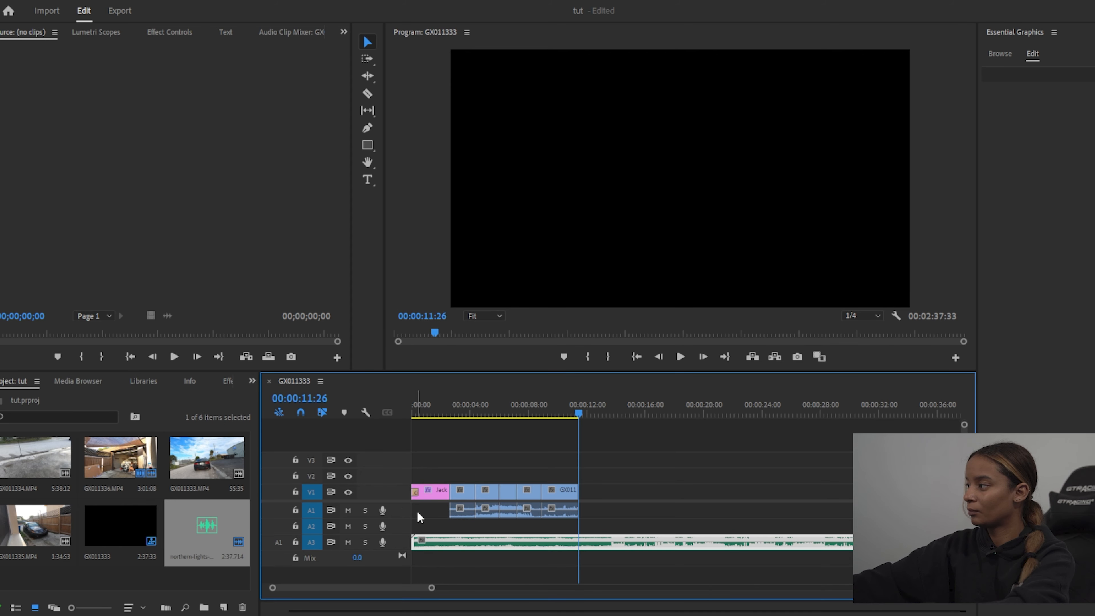
# Step: Trim the music on A3 to end with the last video clip and play the sequence from the start
pyautogui.moveTo(456, 401); pyautogui.dragTo(391, 404)
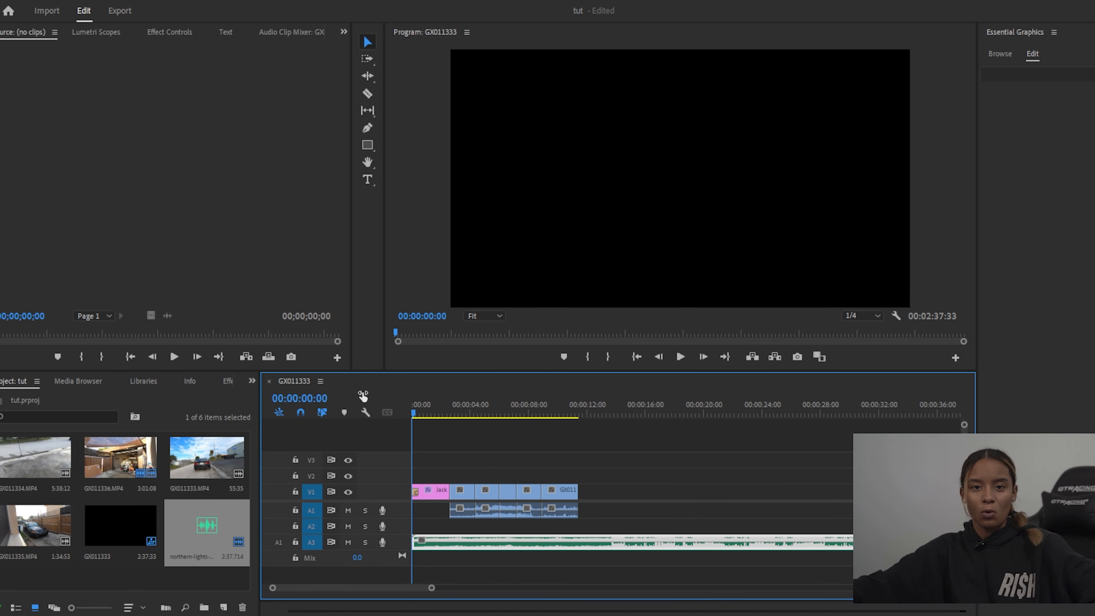
pyautogui.moveTo(363, 395); pyautogui.dragTo(401, 398)
pyautogui.moveTo(473, 422); pyautogui.dragTo(503, 451)
pyautogui.press('space')
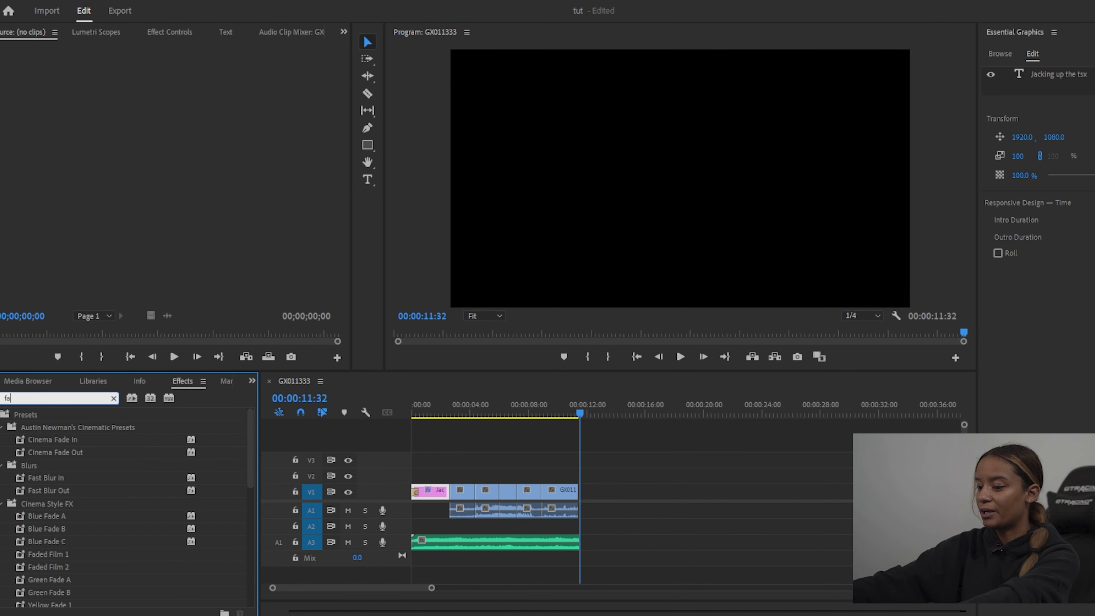
# Step: Search the effects for "fade out" and apply the Cinema Fade Out preset to the last video clip
pyautogui.write('de out')
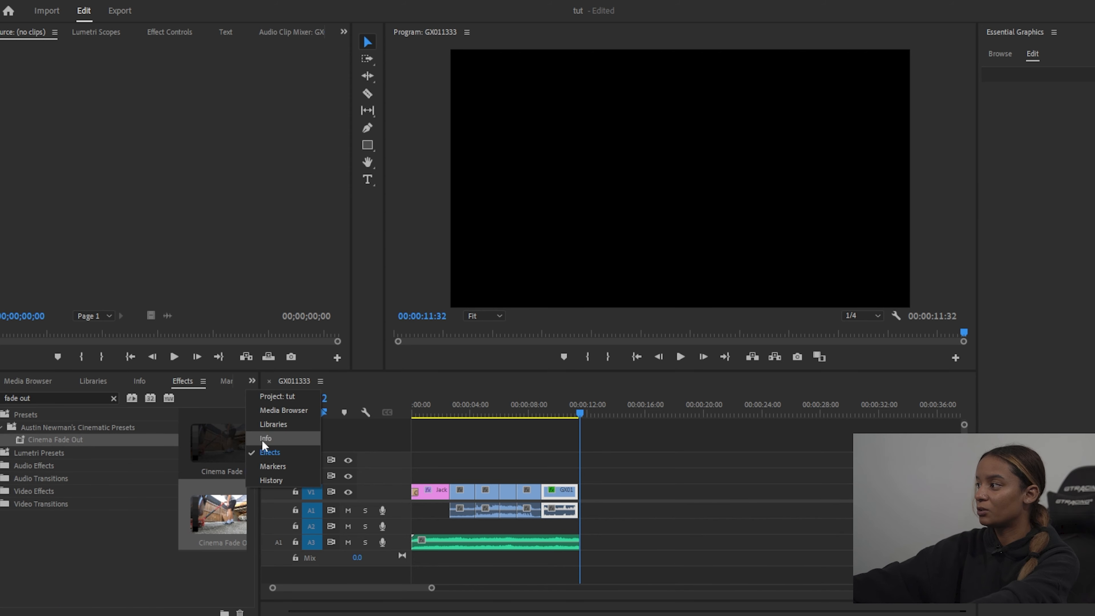
# Step: Clear the effects search and look through the Video Effects categories
pyautogui.click(113, 398)
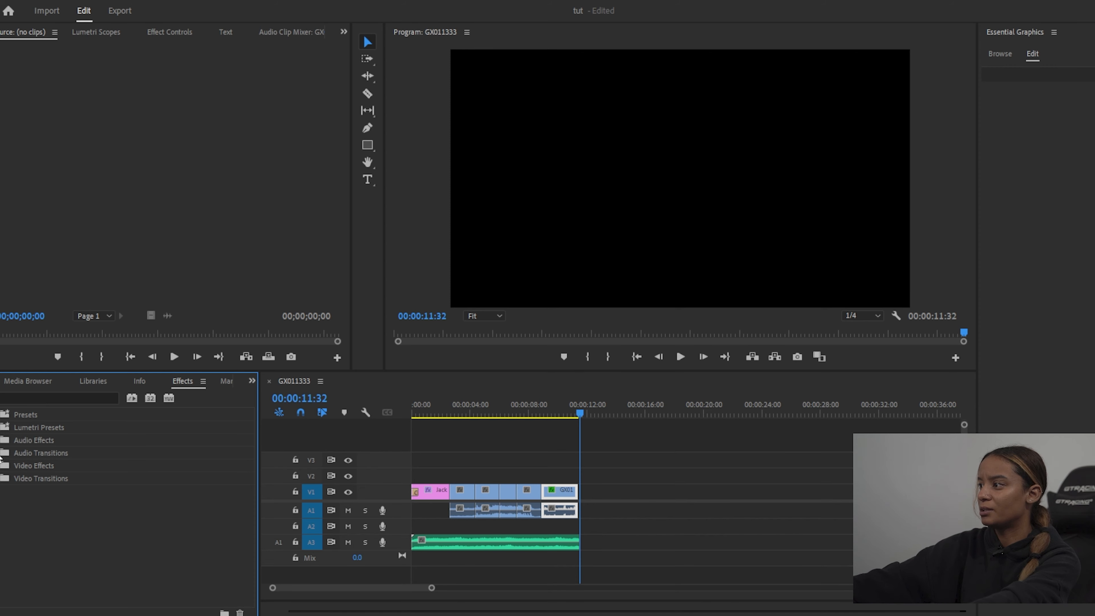
pyautogui.click(2, 465)
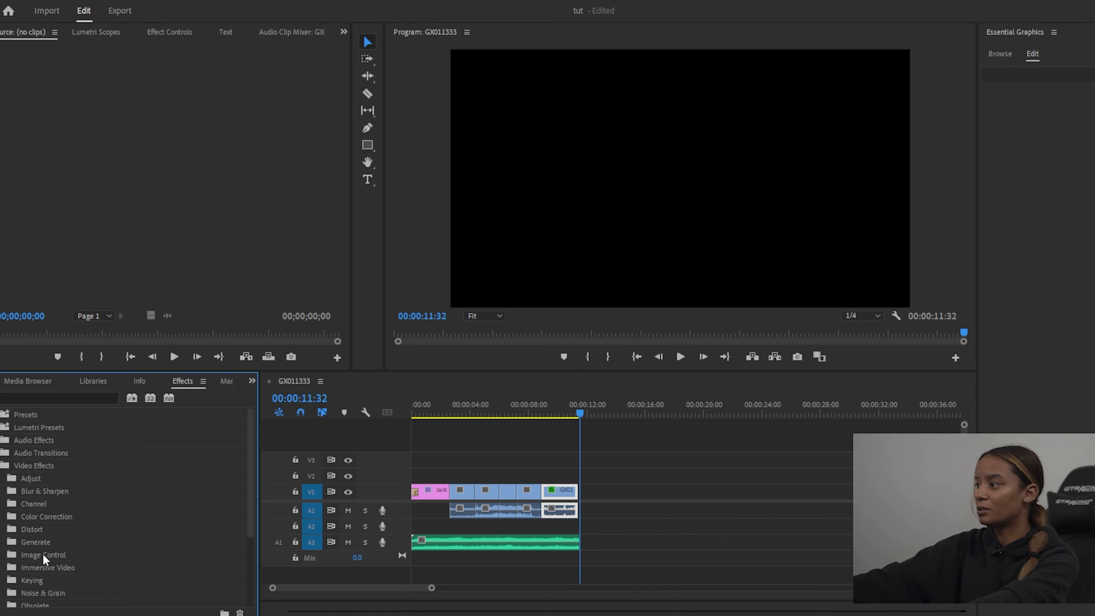
pyautogui.scroll(-1, 62, 578)
pyautogui.scroll(-3, 62, 578)
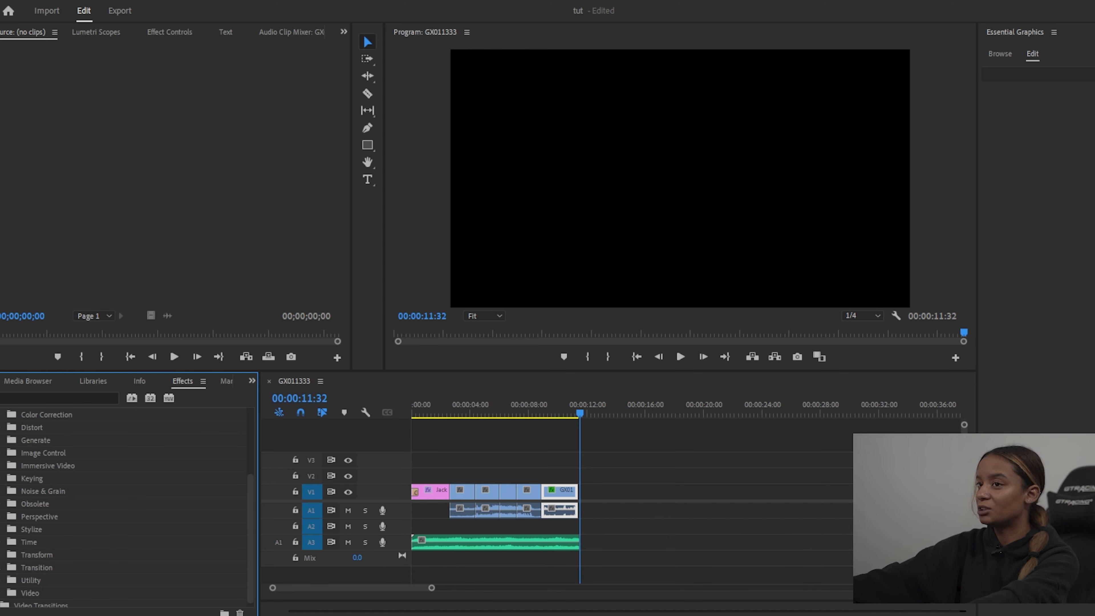
pyautogui.scroll(4, 125, 509)
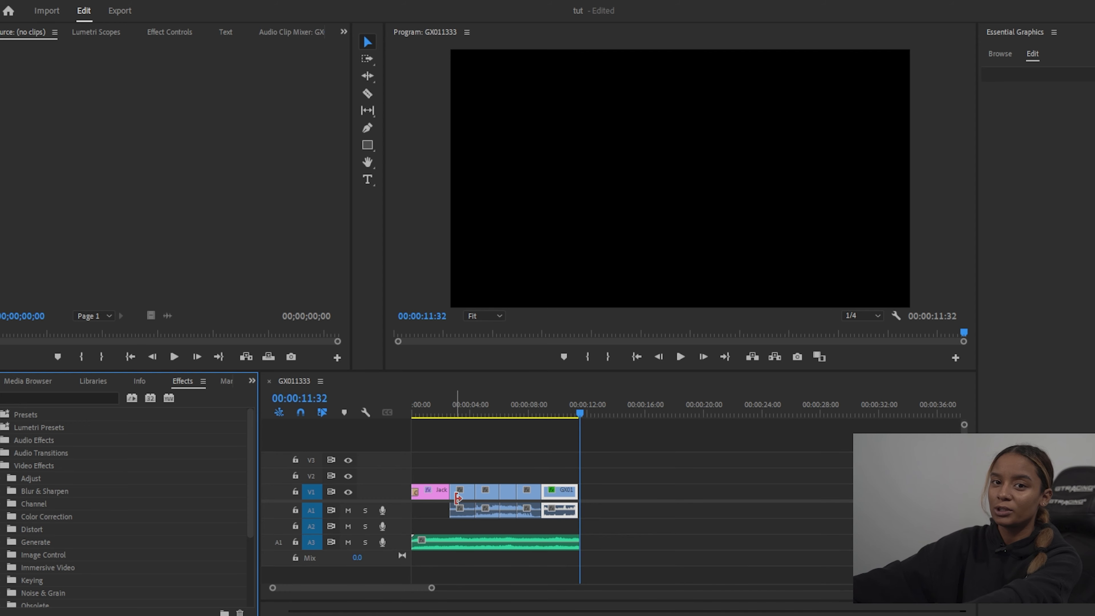
# Step: Apply the default transitions at the cut between the title and the first video clip
pyautogui.rightClick(451, 492)
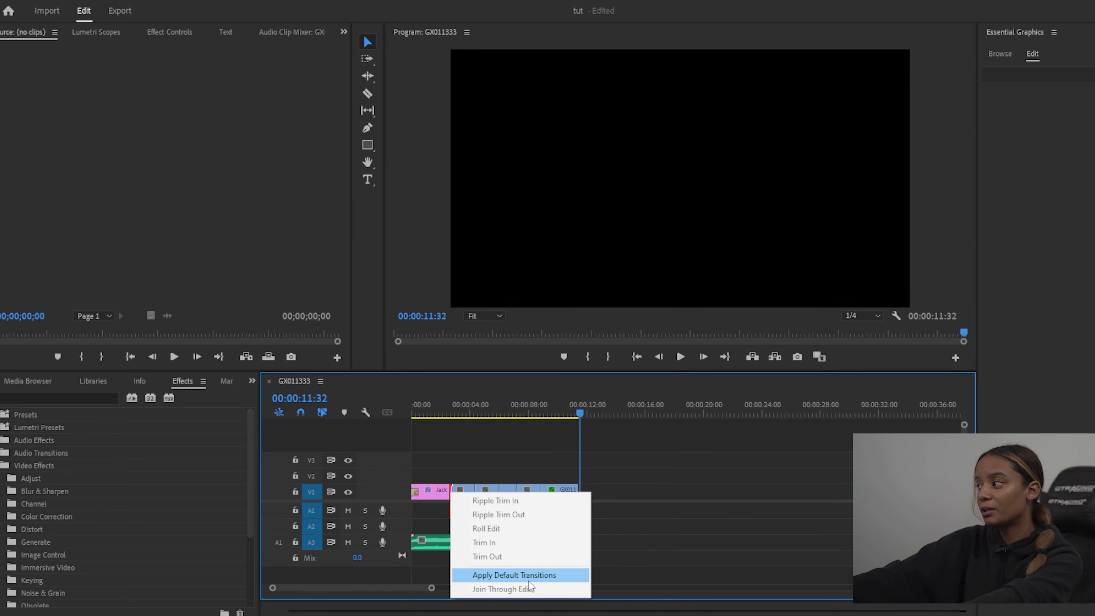
pyautogui.click(514, 575)
pyautogui.moveTo(456, 409); pyautogui.dragTo(453, 407)
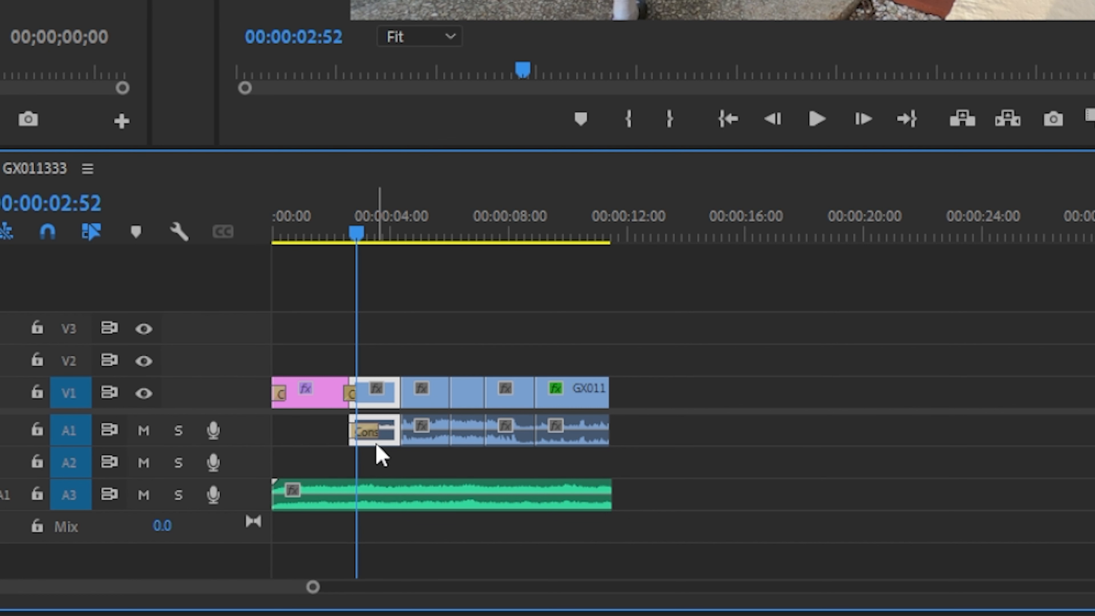
# Step: Delete the audio transition from the start of the first A1 clip and play the sequence across the title cut
pyautogui.click(358, 430)
pyautogui.click(370, 431)
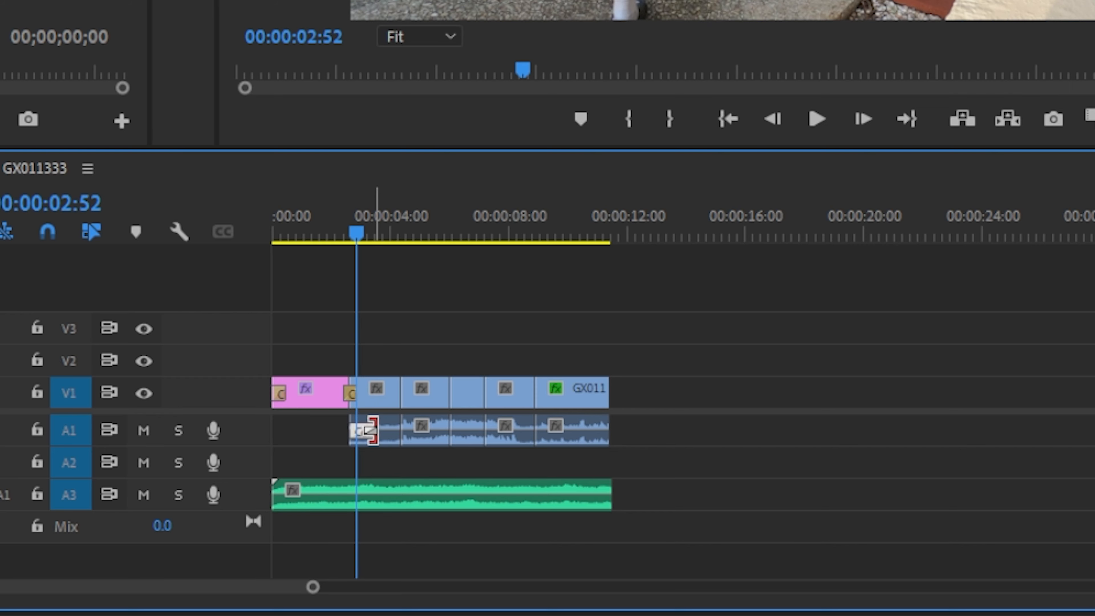
pyautogui.press('Delete')
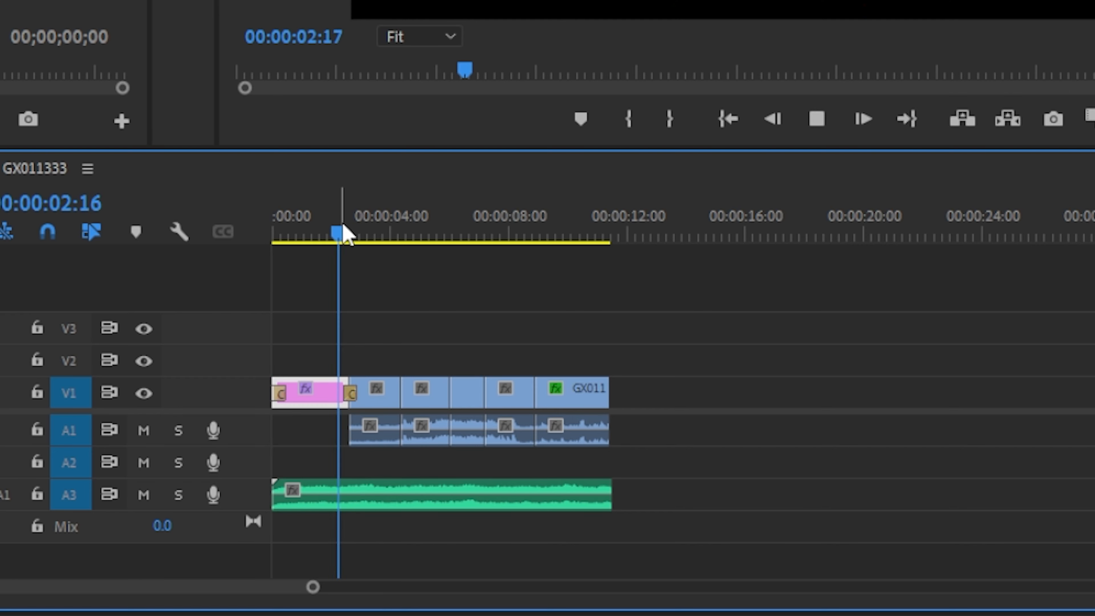
pyautogui.click(347, 233)
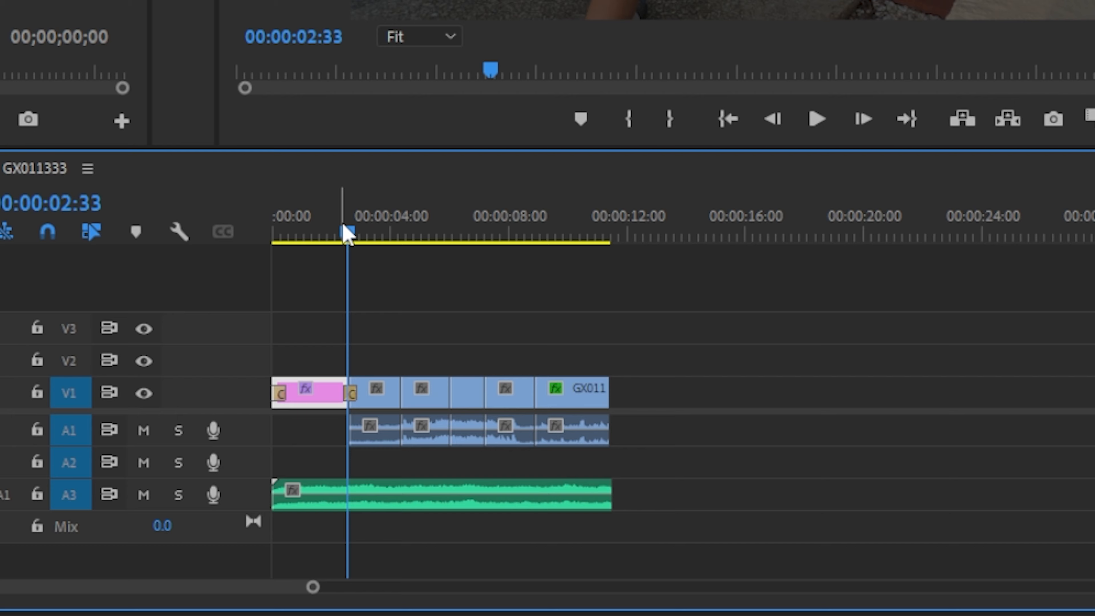
pyautogui.press('space')
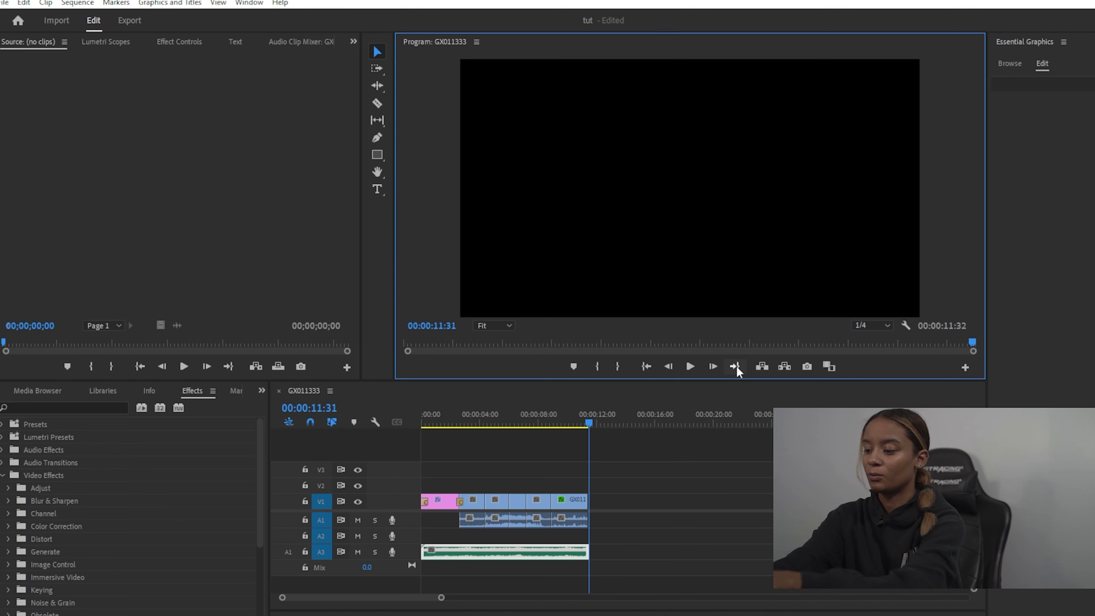
# Step: Set up the export as short clip for yt tut.mp4 in H.264, with video Time Interpolation set to Optical Flow
pyautogui.hotkey('ctrl', 'a')
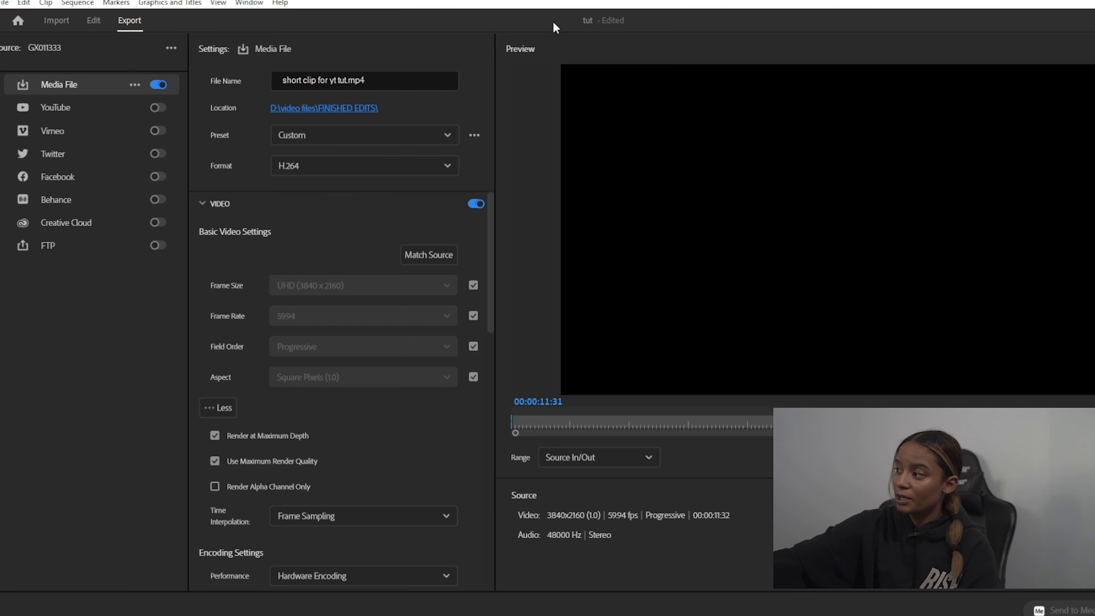
pyautogui.click(204, 204)
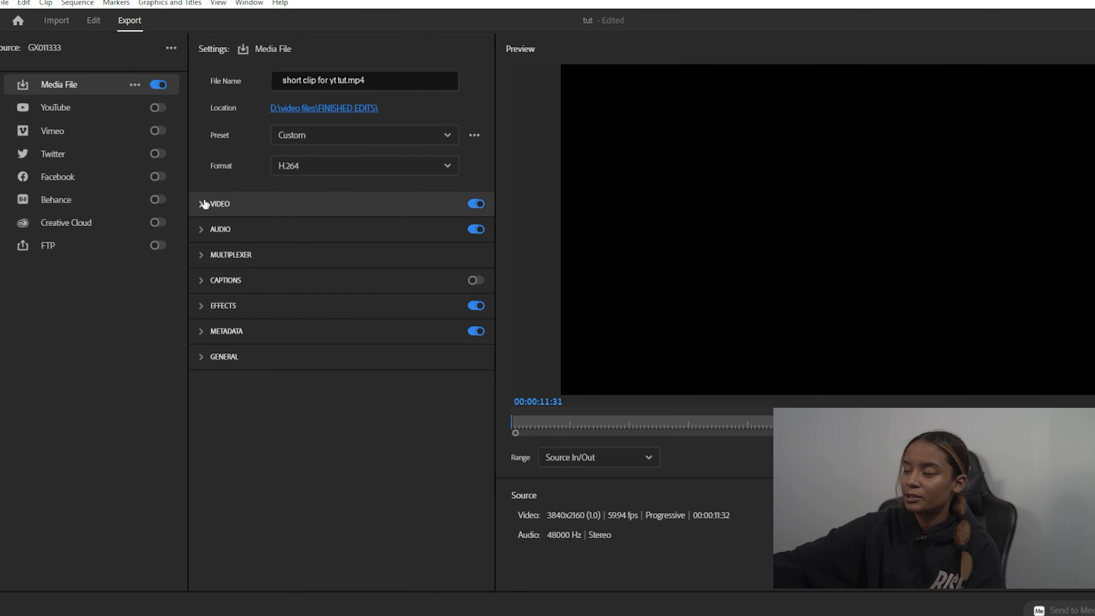
pyautogui.click(203, 204)
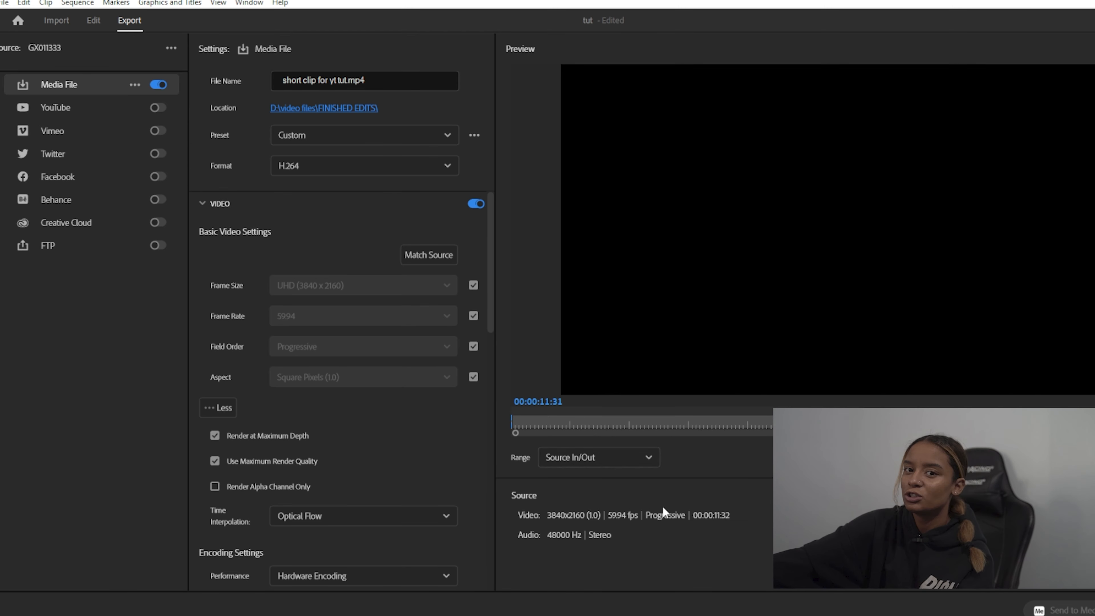
pyautogui.click(204, 204)
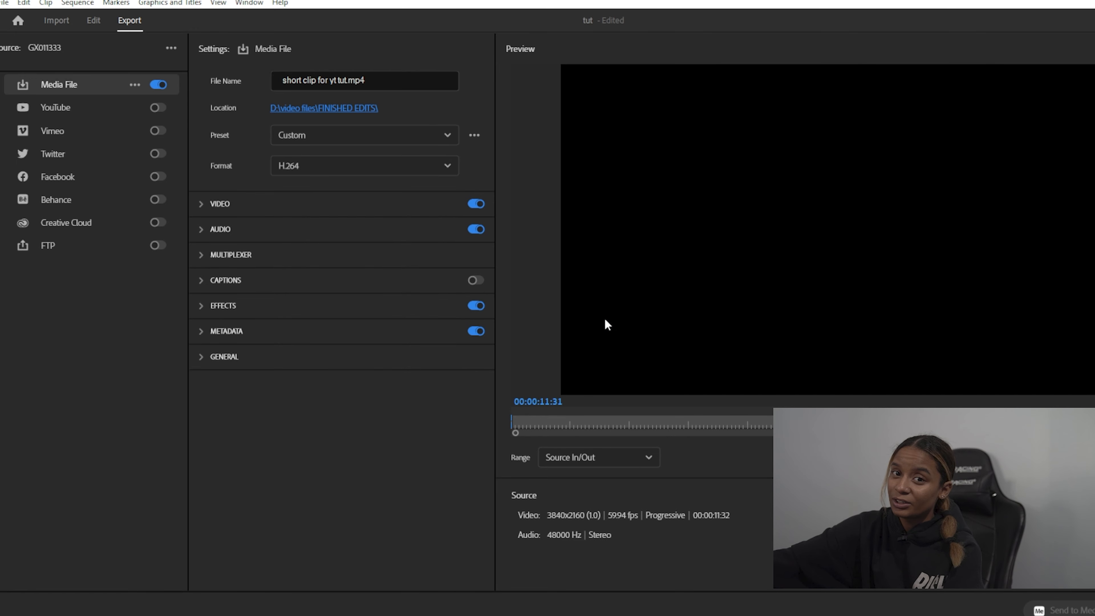